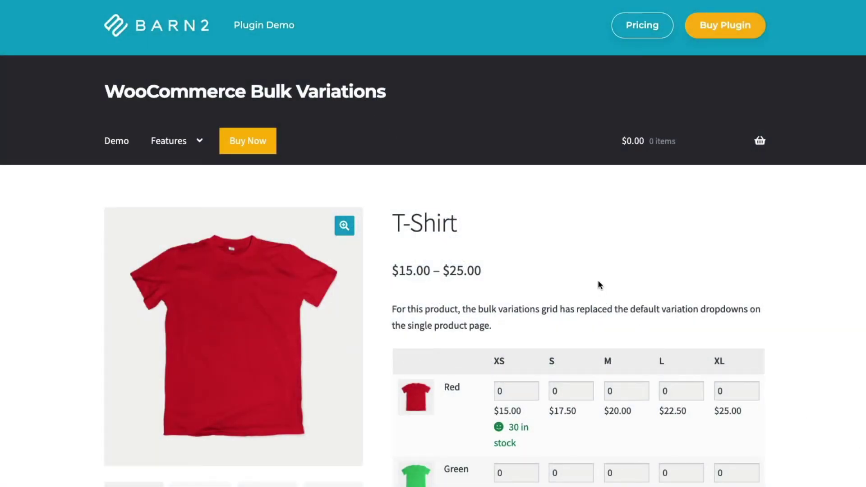
# Raise the Green/M quantity to 2 and the Blue/L quantity to 1 in the T-shirt grid.
pyautogui.scroll(-3, 599, 281)
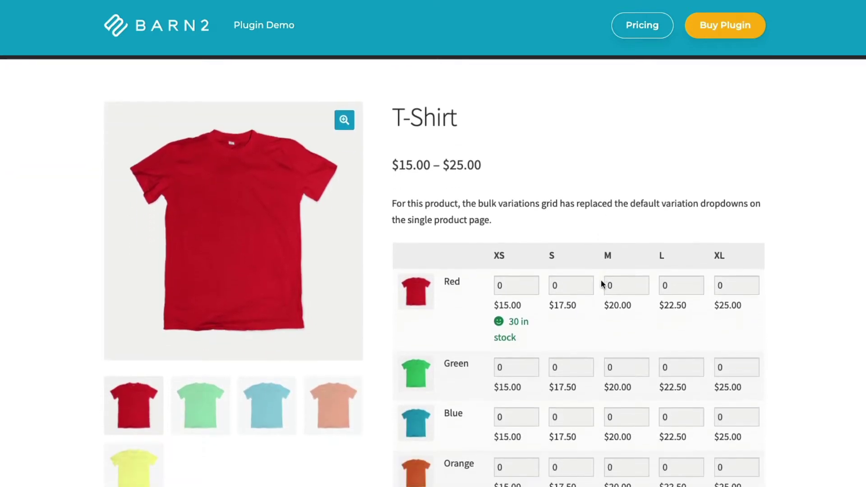
pyautogui.scroll(-1, 601, 283)
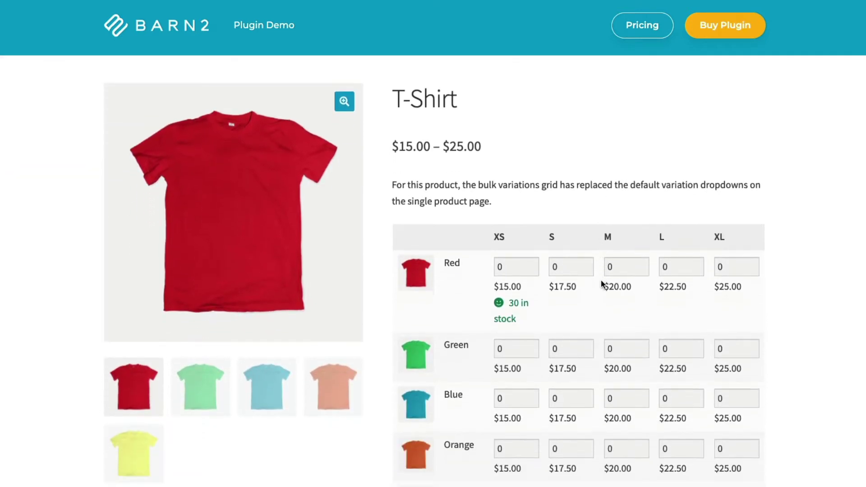
pyautogui.click(643, 347)
pyautogui.click(642, 347)
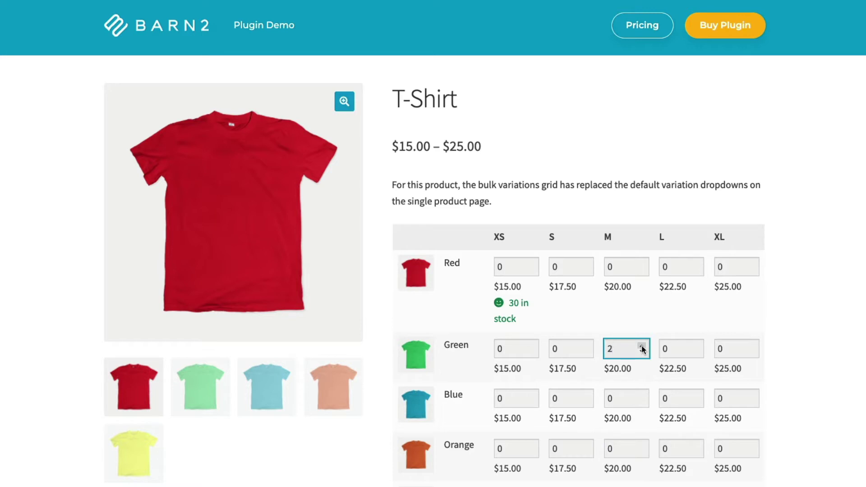
pyautogui.click(698, 396)
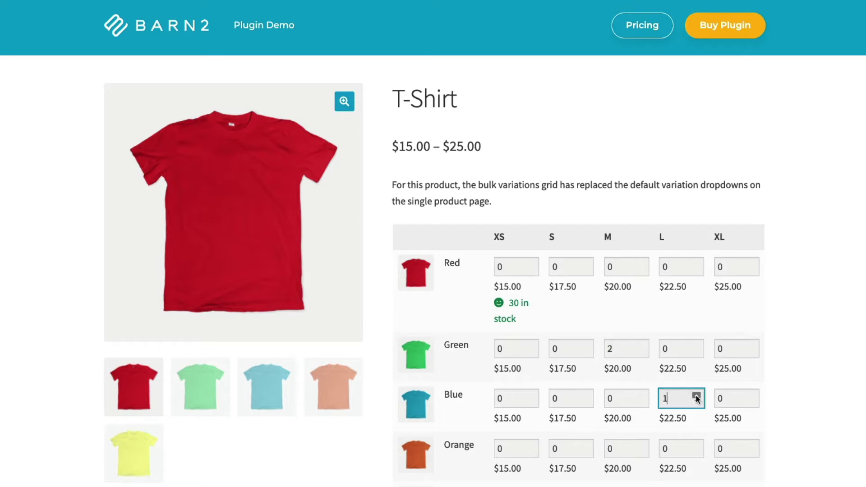
# Add one Orange M T-shirt, then choose Blue colour and Medium size for the Hoodie.
pyautogui.click(641, 447)
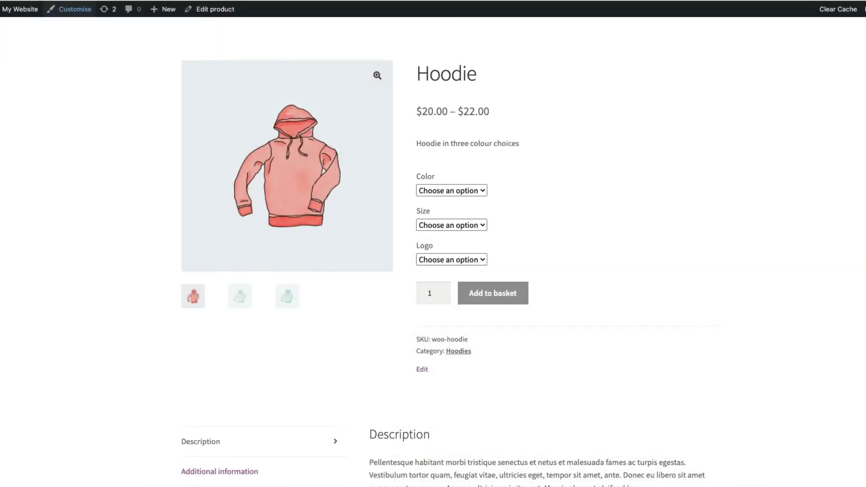
pyautogui.click(451, 191)
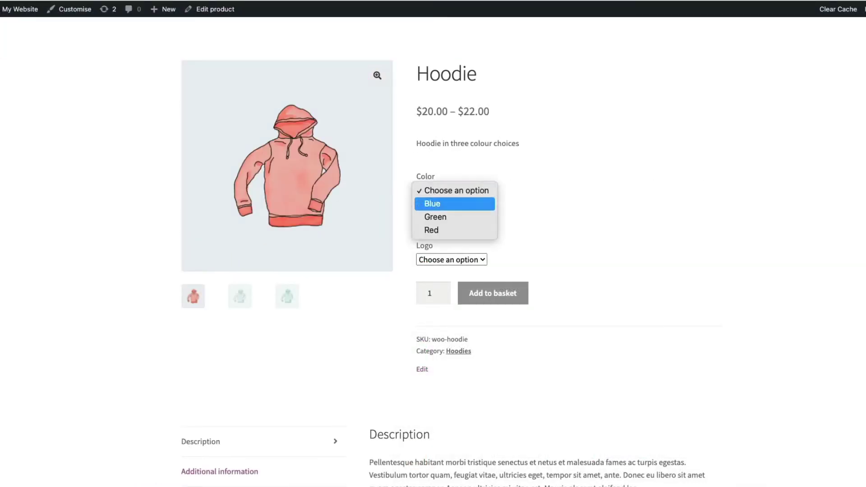
pyautogui.click(432, 203)
pyautogui.click(451, 225)
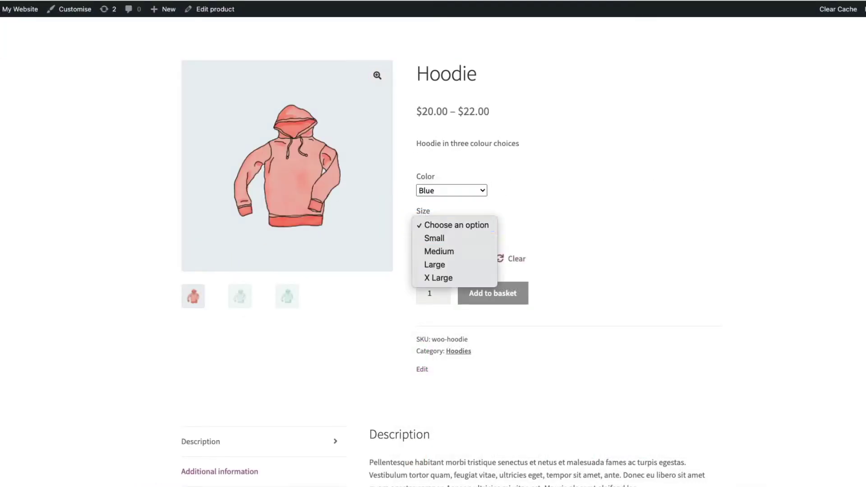
pyautogui.click(439, 252)
# Set the Hoodie's logo option to No and change its size to Small.
pyautogui.click(451, 259)
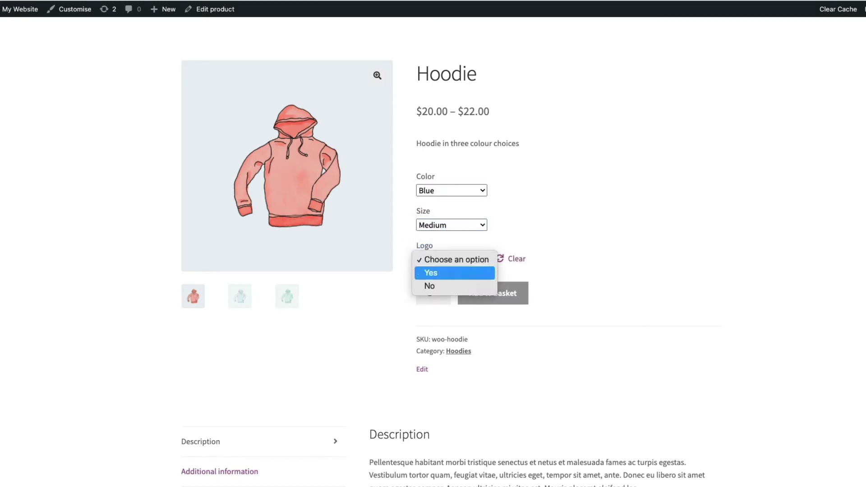
pyautogui.click(431, 286)
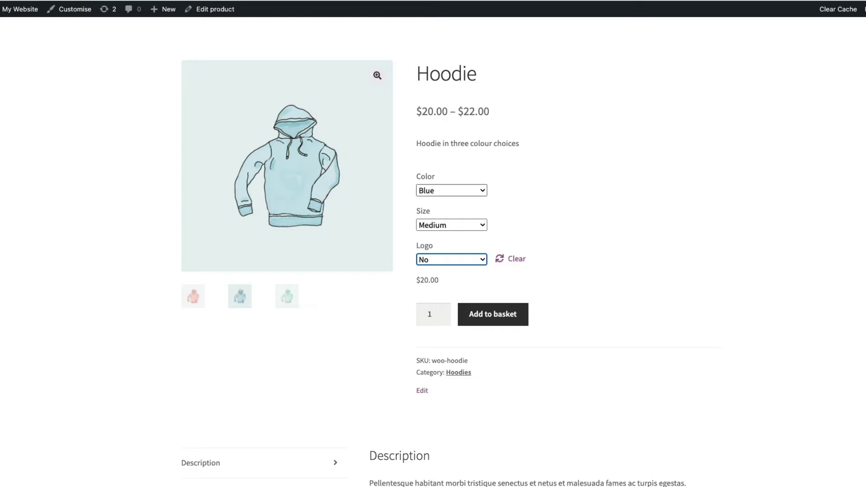
pyautogui.click(452, 224)
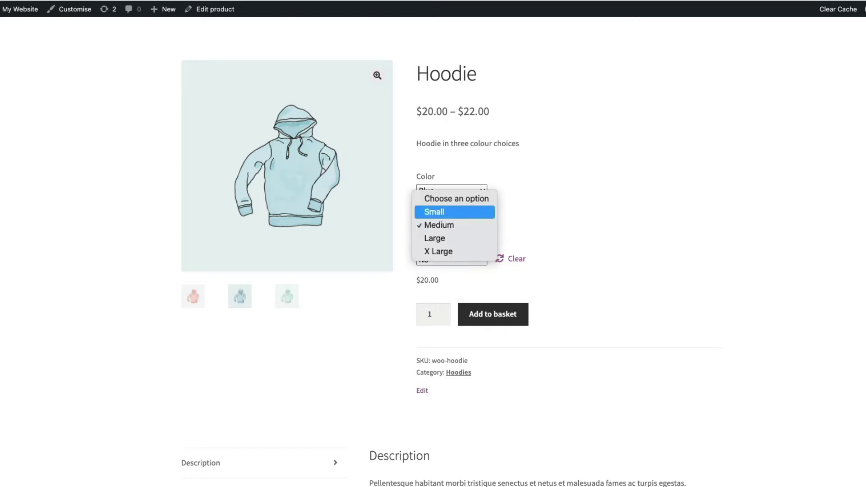
pyautogui.click(435, 212)
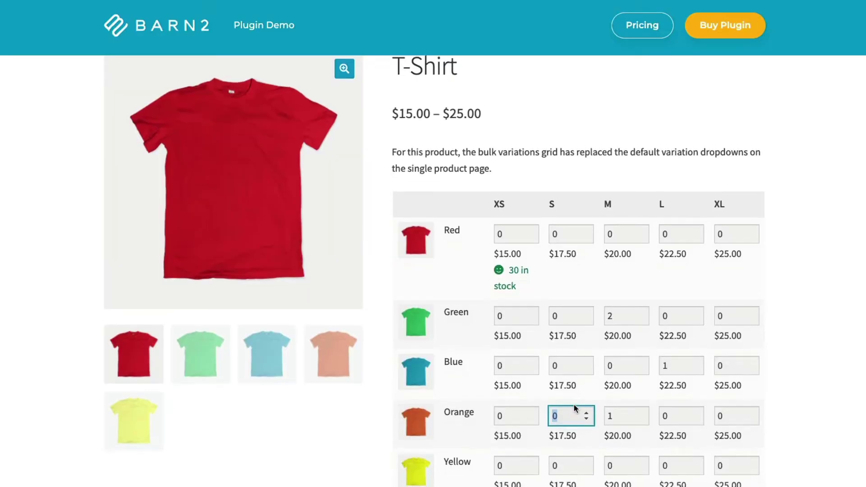
# Add one each of Orange L, Yellow L and Yellow XL T-shirts, reaching 7 items for $152.50.
pyautogui.scroll(-1, 576, 408)
pyautogui.click(697, 397)
pyautogui.click(698, 447)
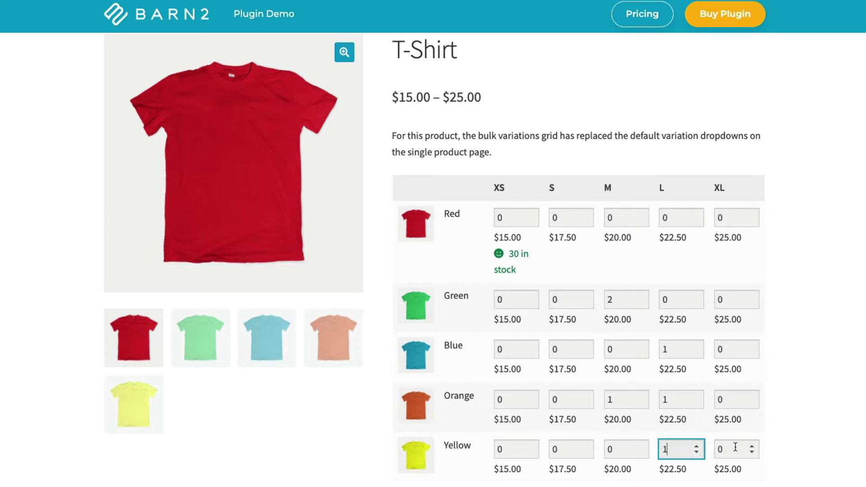
pyautogui.scroll(-1, 736, 447)
pyautogui.click(749, 397)
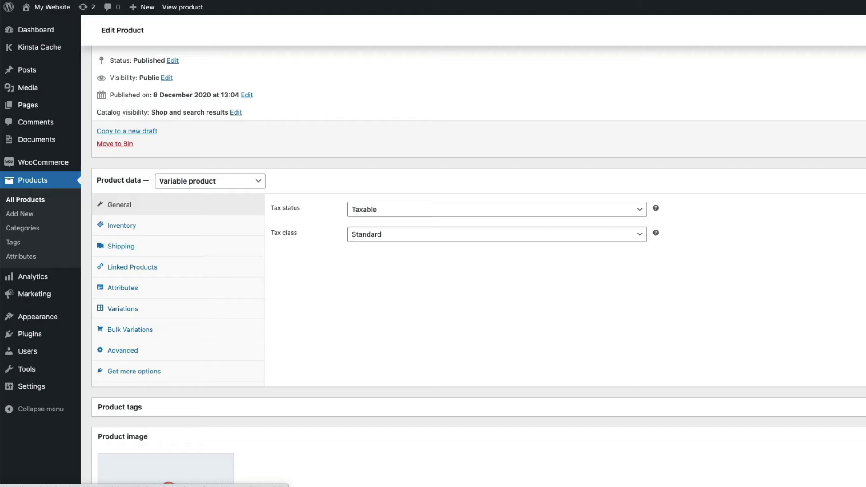
# Show the variable product's 24 variations and open the variation actions dropdown.
pyautogui.click(122, 311)
pyautogui.scroll(-1, 473, 270)
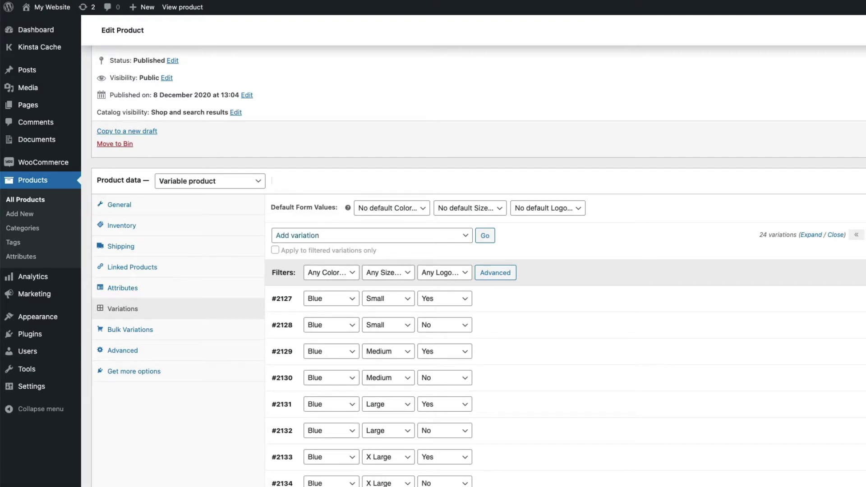
pyautogui.click(372, 235)
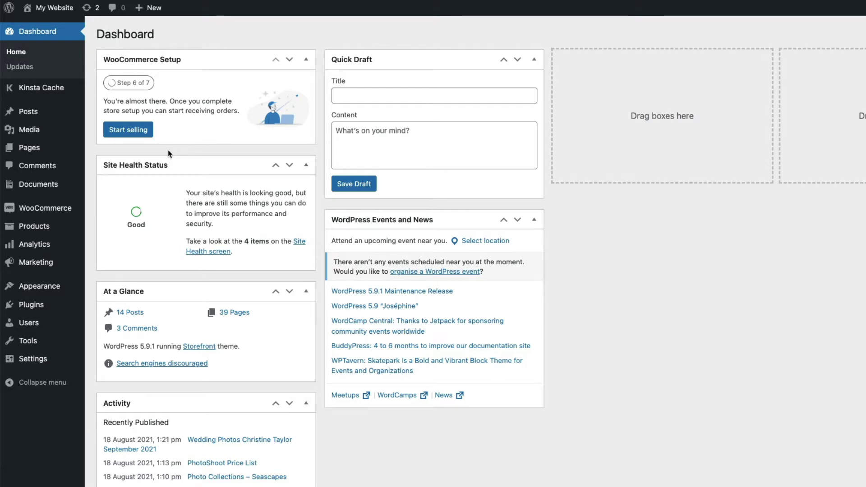
# Visit the Upload Plugin form, then open WooCommerce Bulk Variations settings from Installed Plugins.
pyautogui.moveTo(33, 305)
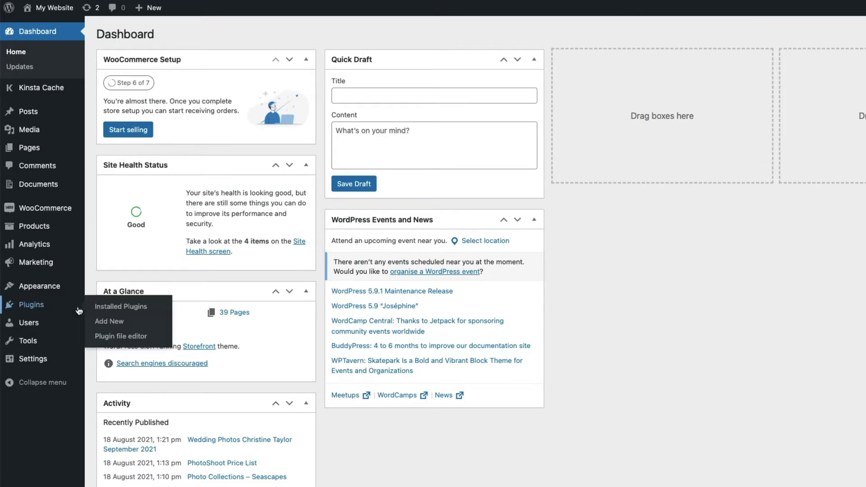
pyautogui.click(107, 322)
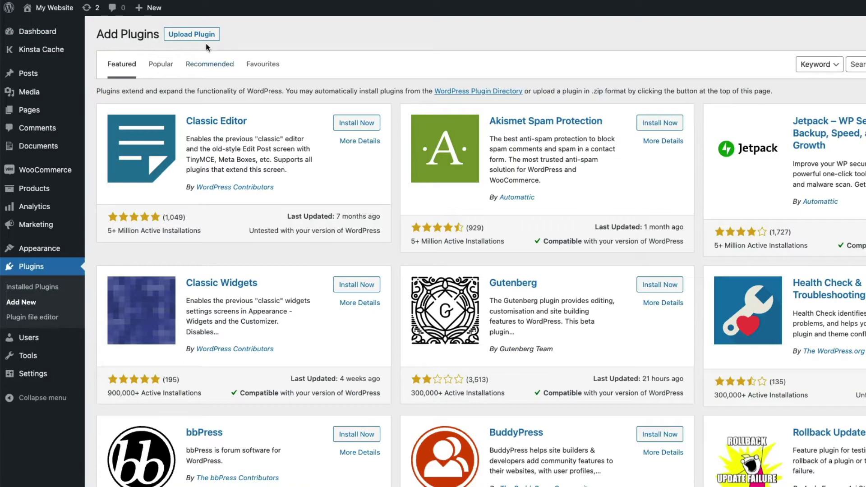
pyautogui.click(200, 36)
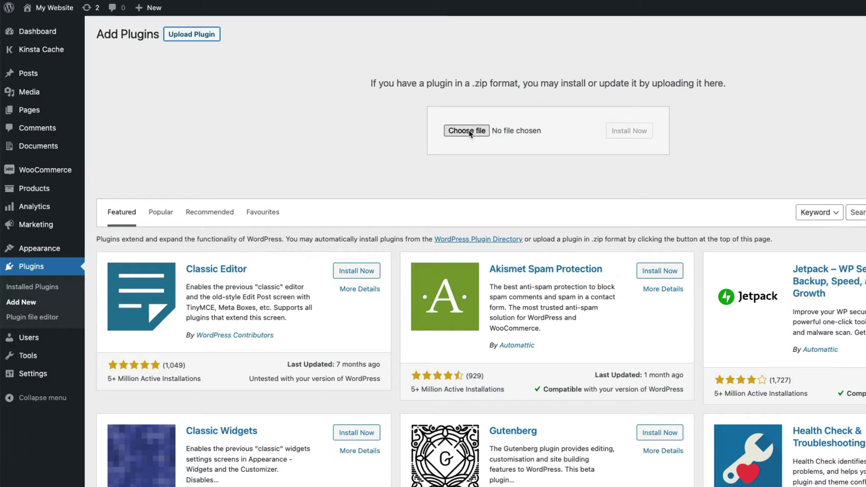
pyautogui.click(25, 268)
pyautogui.scroll(-6, 191, 283)
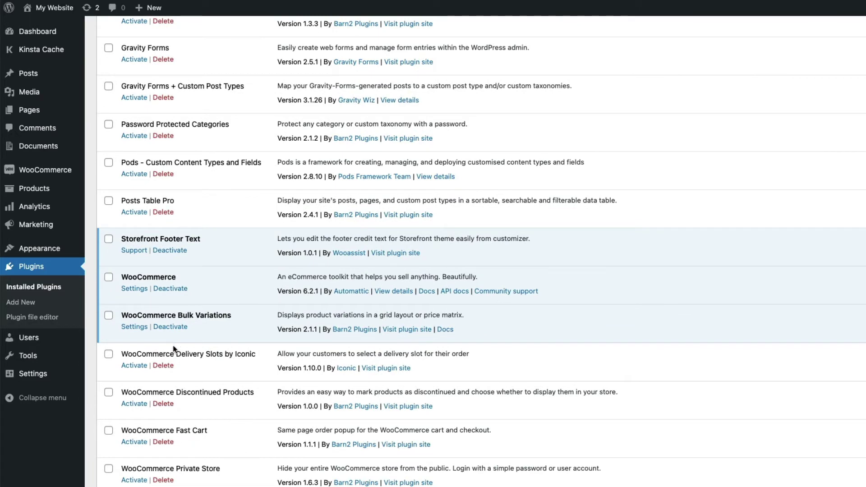
pyautogui.click(137, 327)
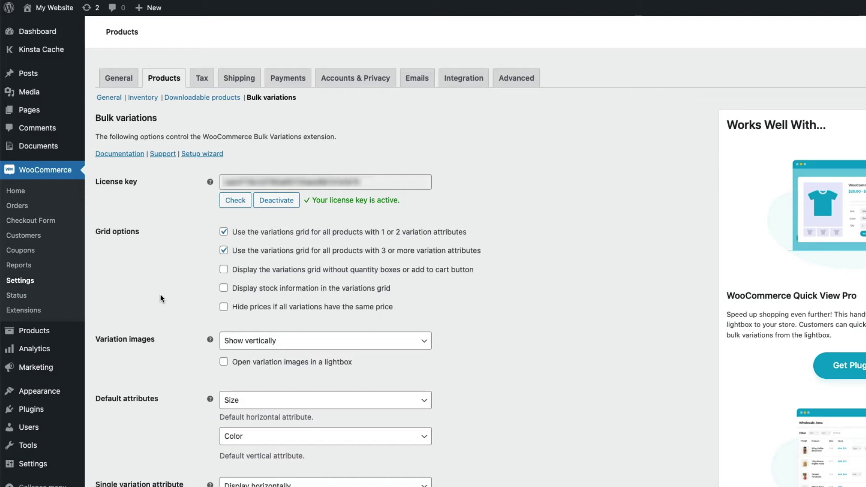
pyautogui.click(224, 232)
pyautogui.click(224, 233)
pyautogui.click(225, 250)
pyautogui.click(224, 270)
pyautogui.click(223, 271)
pyautogui.click(224, 307)
pyautogui.click(224, 307)
pyautogui.click(254, 344)
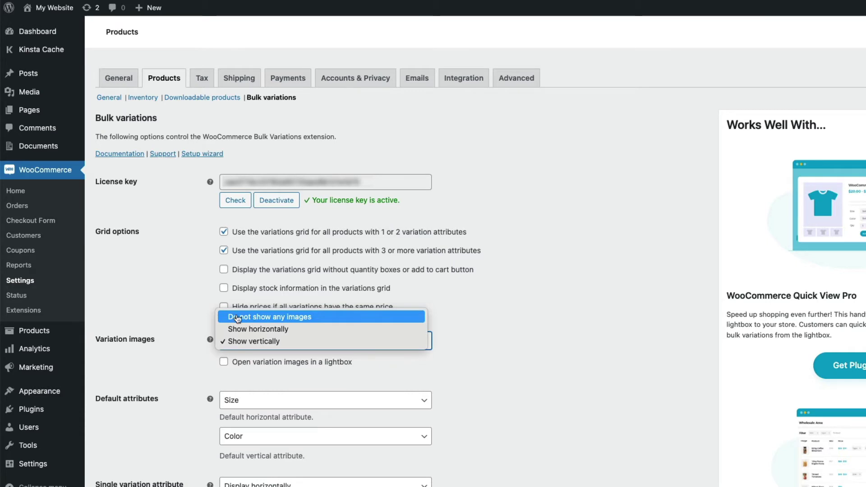
# Leave the image layout unchanged and keep Size as the default horizontal attribute.
pyautogui.click(179, 308)
pyautogui.scroll(-3, 185, 314)
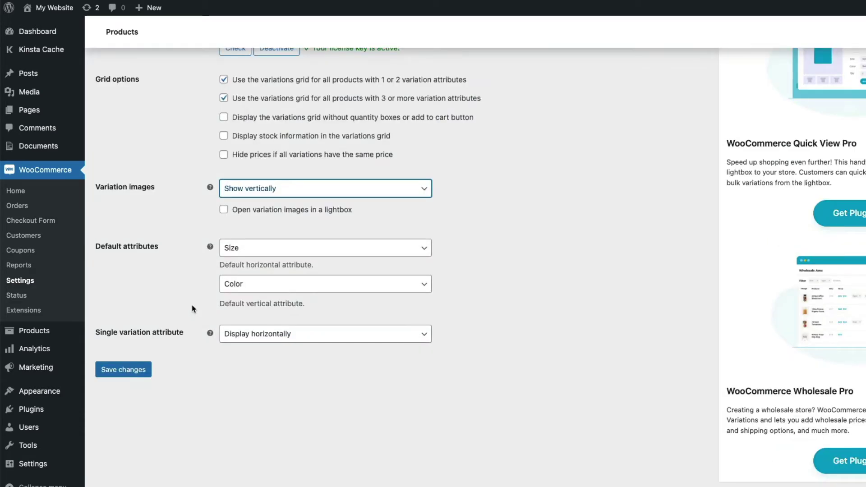
pyautogui.scroll(-1, 193, 308)
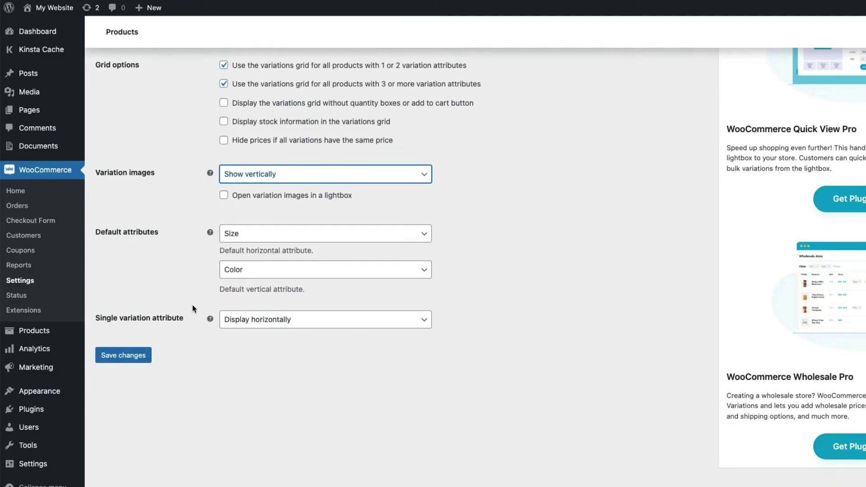
pyautogui.click(231, 242)
pyautogui.click(202, 252)
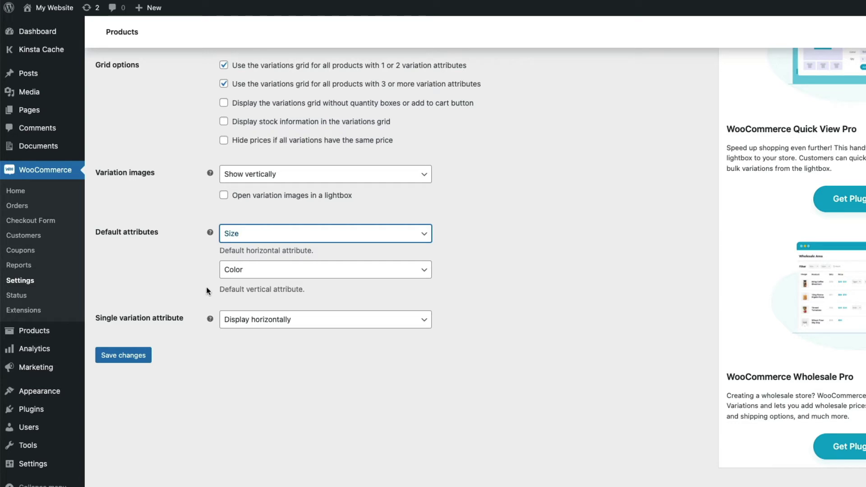
# Confirm Display horizontally for the single variation attribute and save changes.
pyautogui.click(247, 319)
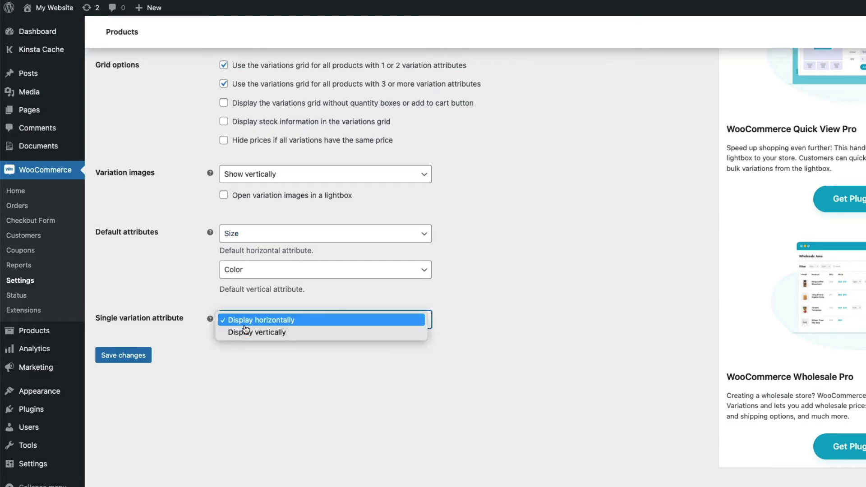
pyautogui.click(243, 324)
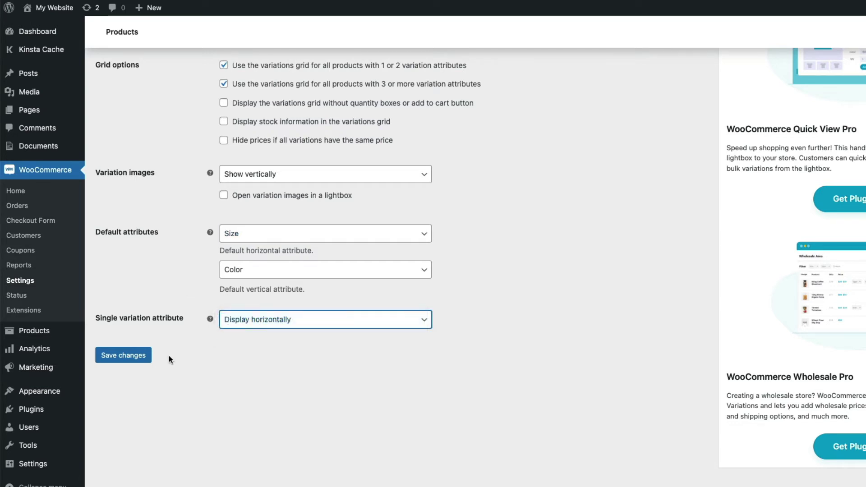
pyautogui.click(123, 358)
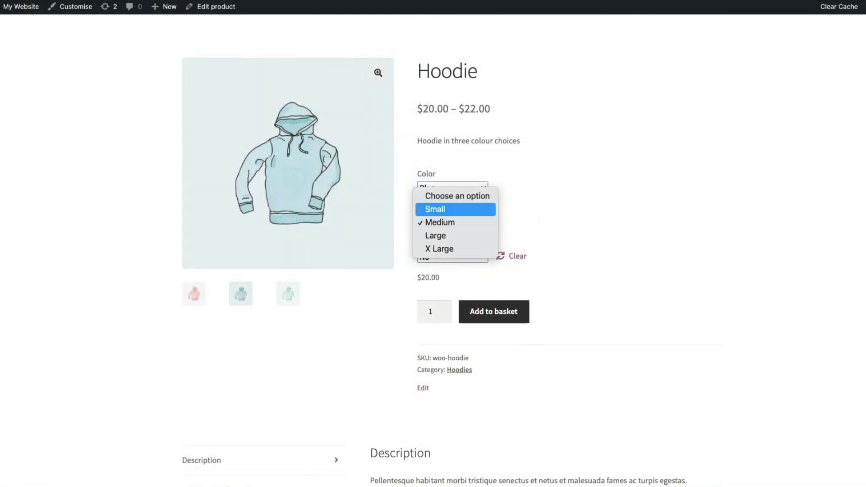
# Select Small in the Hoodie's Size dropdown.
pyautogui.press('Return')
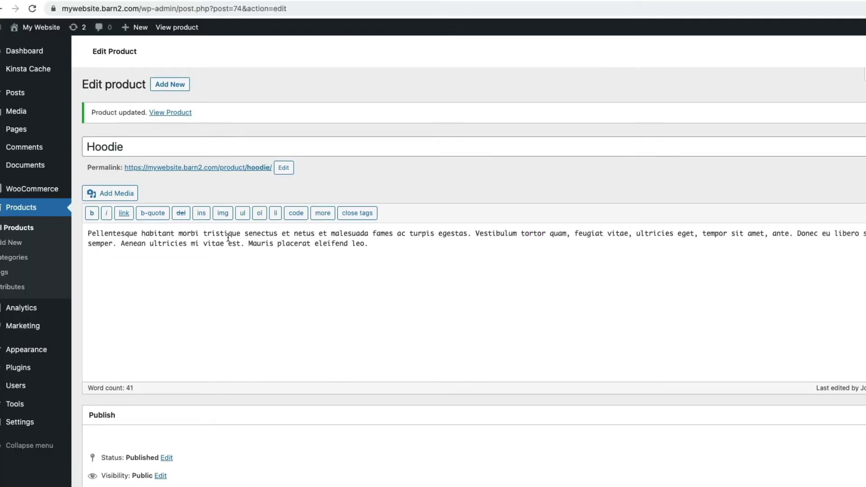
# Confirm Variable product type, then expand the Color and Size rows under Attributes.
pyautogui.scroll(-6, 229, 235)
pyautogui.scroll(-4, 231, 224)
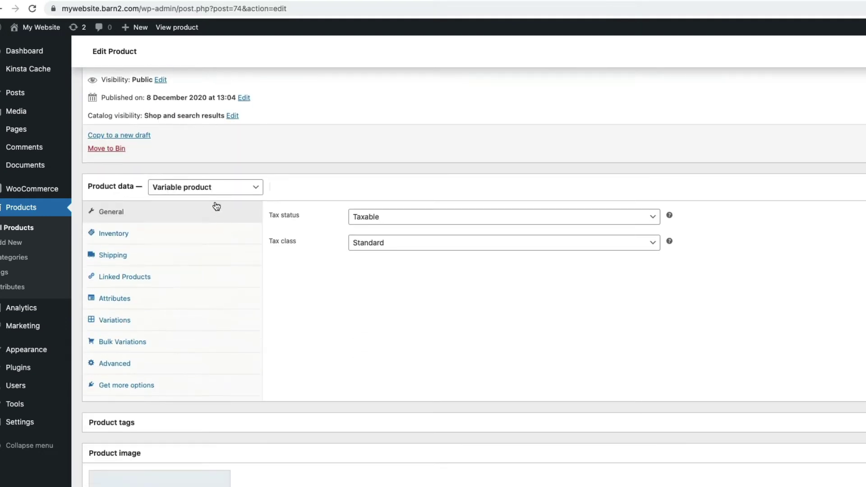
pyautogui.click(212, 187)
pyautogui.click(213, 188)
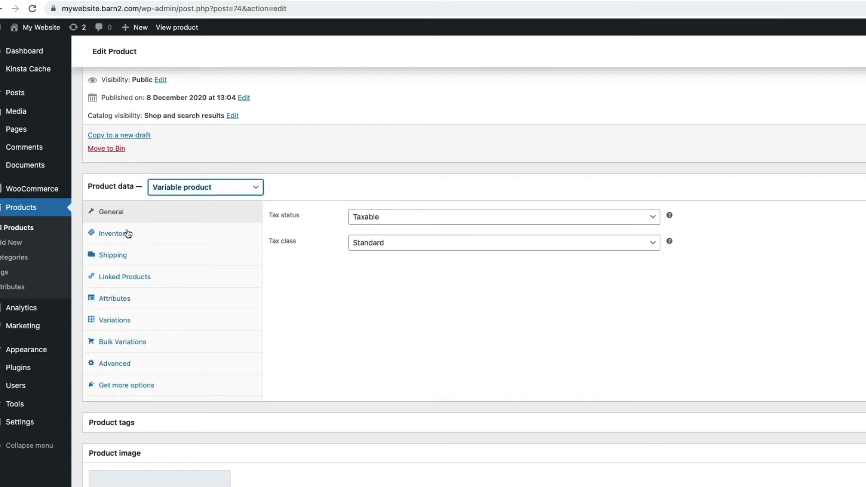
pyautogui.click(115, 298)
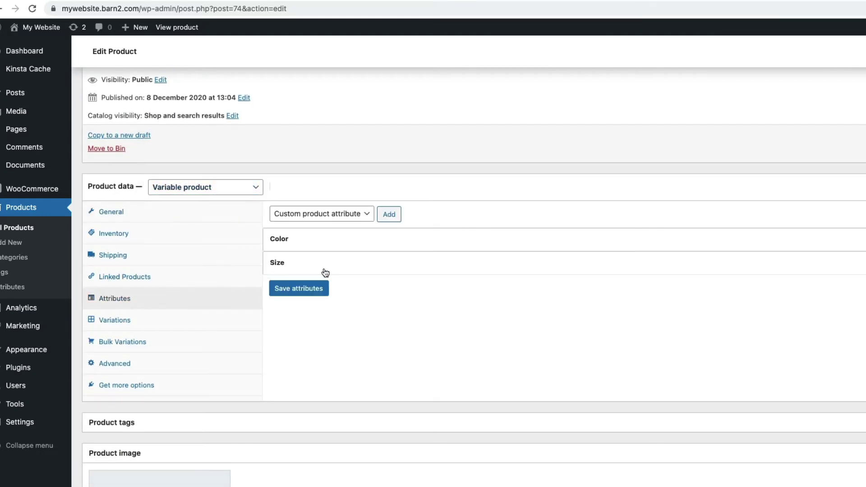
pyautogui.click(321, 243)
pyautogui.click(321, 339)
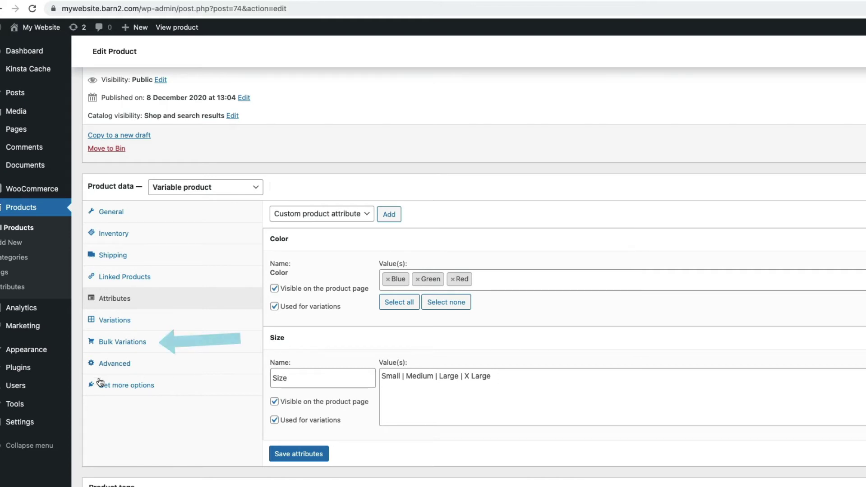
# Visit the Bulk Variations tab, then the Variations tab, and check the Any Size filter without changing it.
pyautogui.click(121, 344)
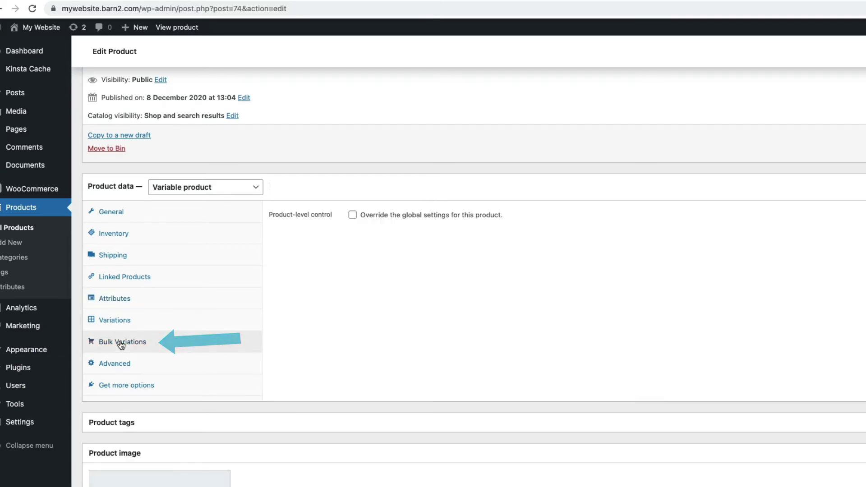
pyautogui.click(116, 320)
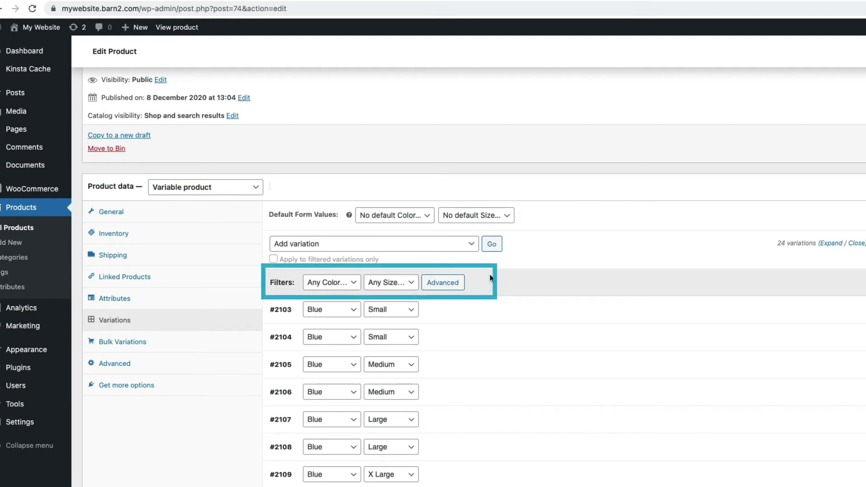
pyautogui.click(397, 290)
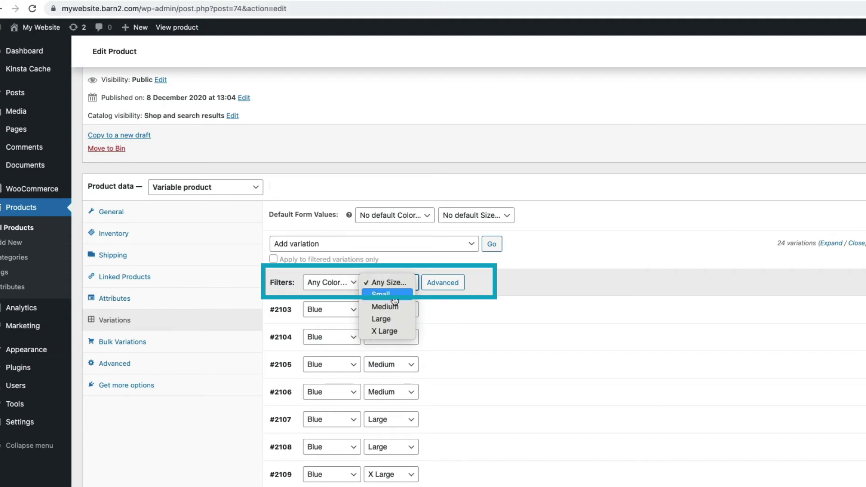
pyautogui.click(328, 288)
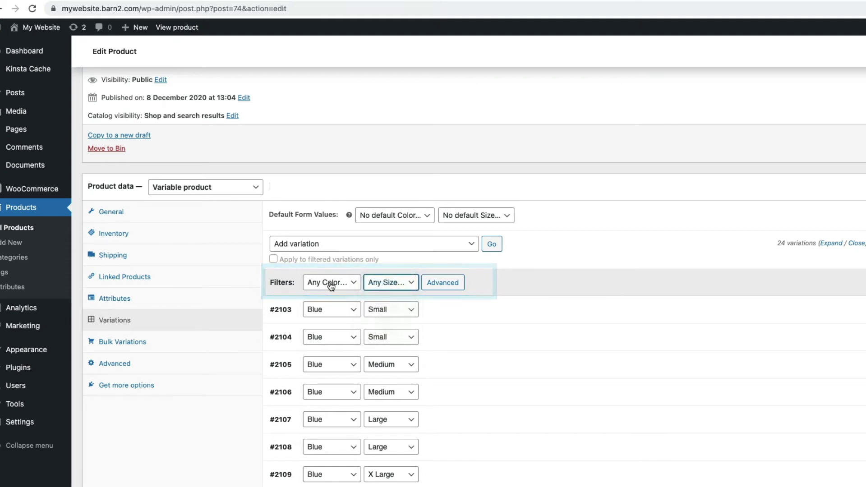
# Filter the variations to Blue and choose Set thumbnail as the bulk action.
pyautogui.click(344, 286)
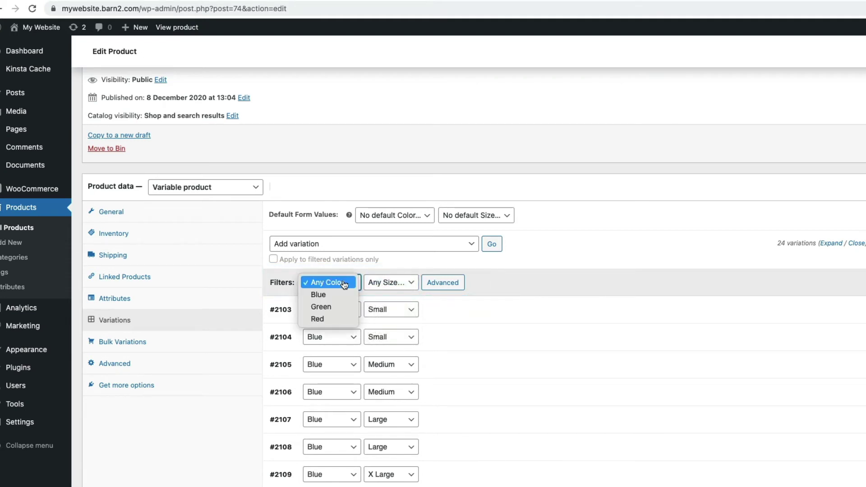
pyautogui.click(320, 296)
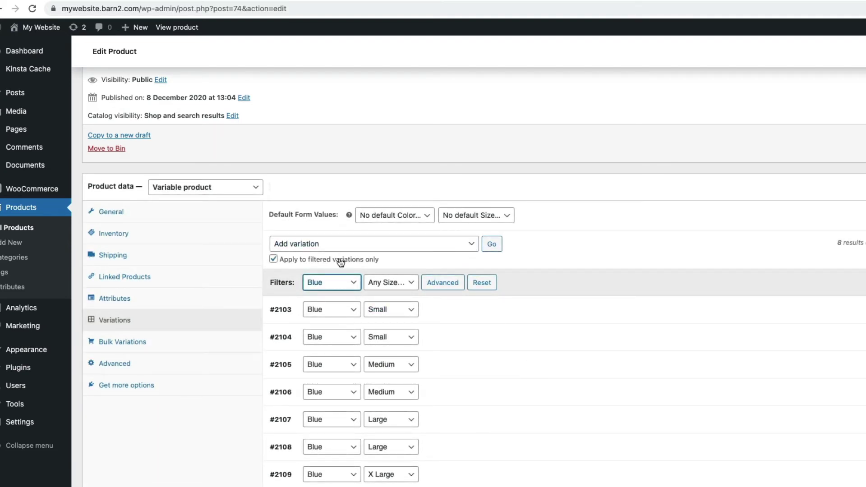
pyautogui.click(475, 244)
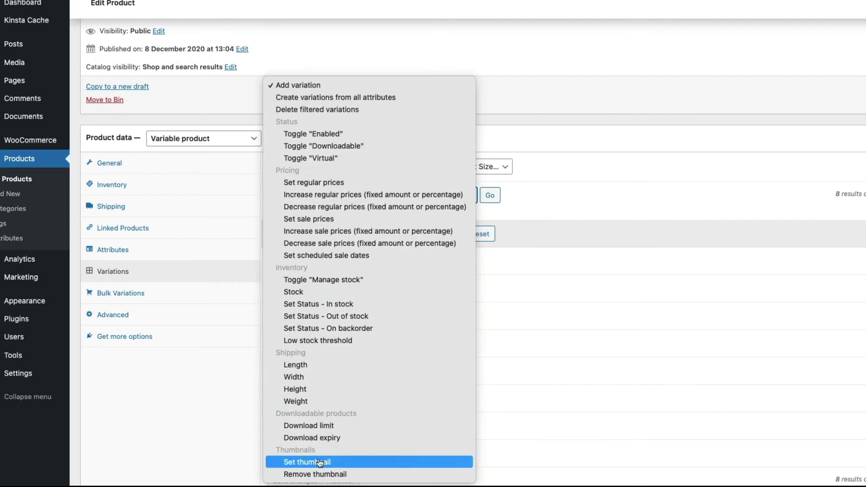
pyautogui.click(320, 463)
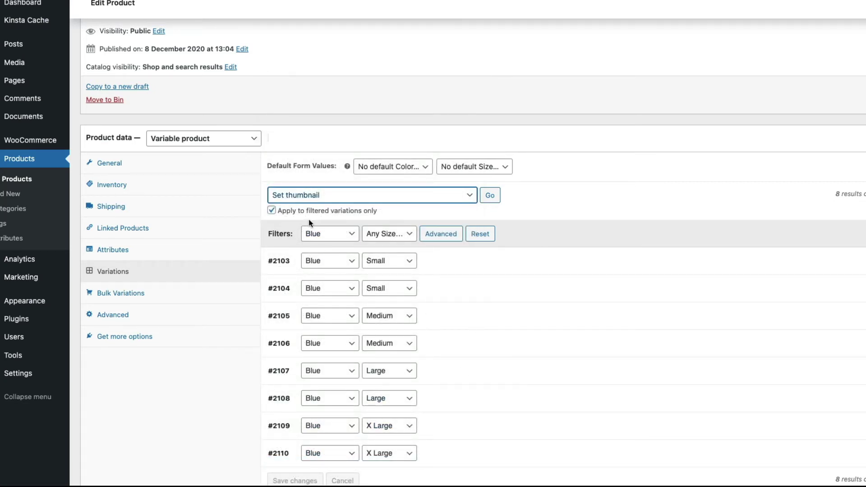
# Apply the light-blue hoodie image as the thumbnail for all Blue variations.
pyautogui.click(487, 199)
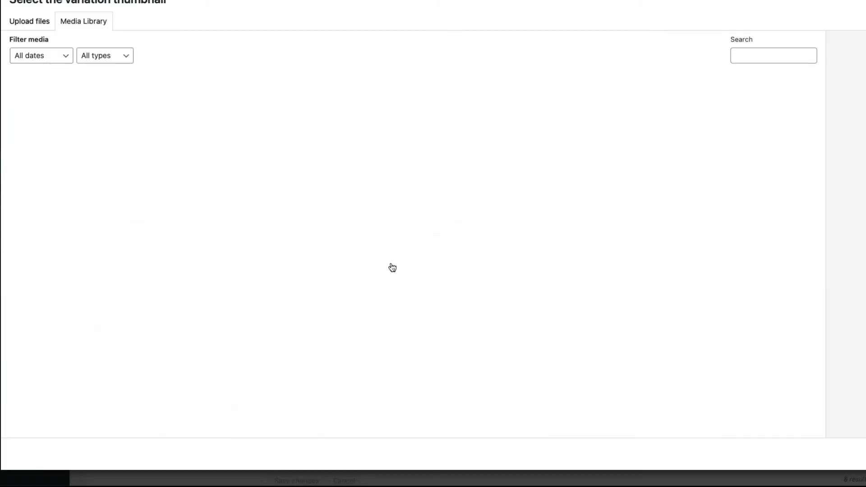
pyautogui.scroll(-5, 329, 294)
pyautogui.click(238, 314)
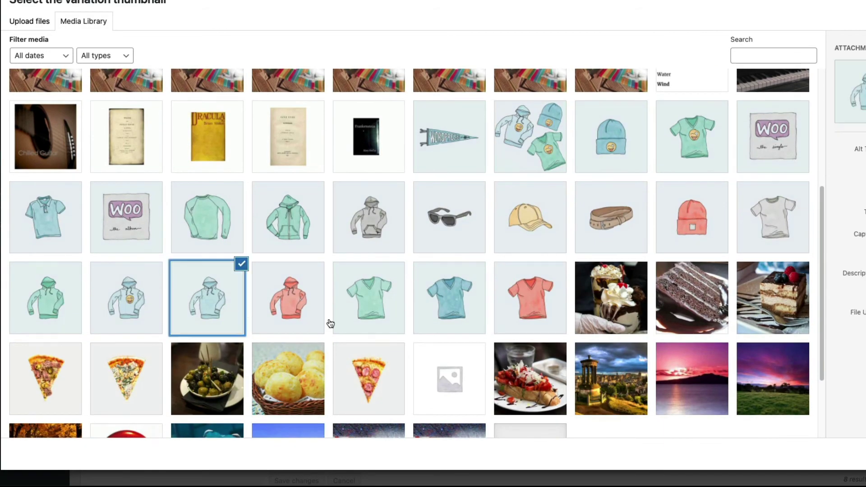
pyautogui.click(844, 454)
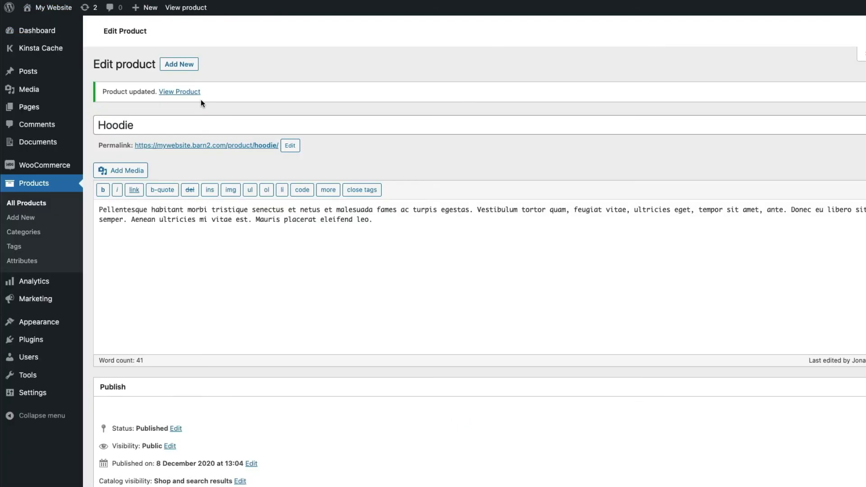
# Filter the Hoodie variations to show only the Green ones.
pyautogui.scroll(-10, 254, 265)
pyautogui.click(197, 350)
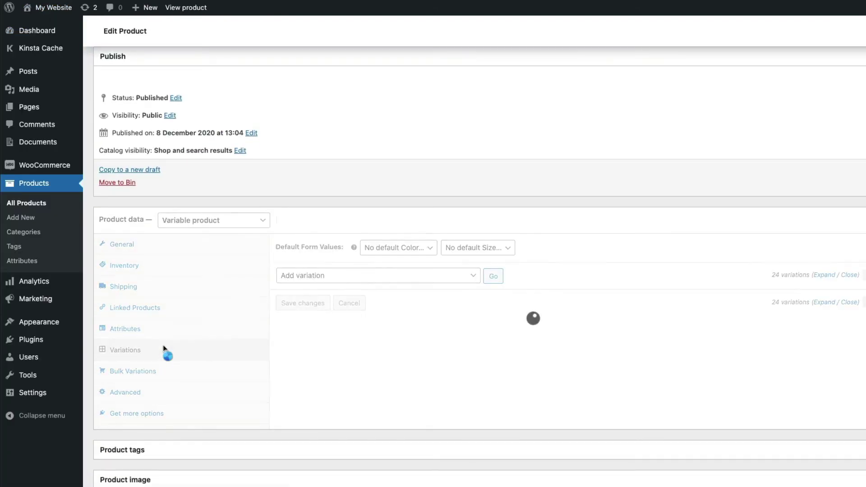
pyautogui.click(330, 316)
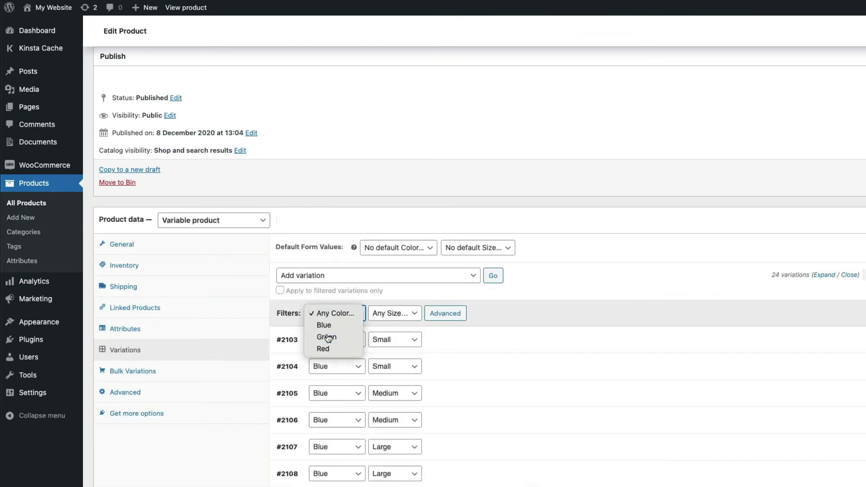
pyautogui.click(329, 337)
# Bulk-set the green hoodie image as the thumbnail for the Green variations.
pyautogui.click(441, 276)
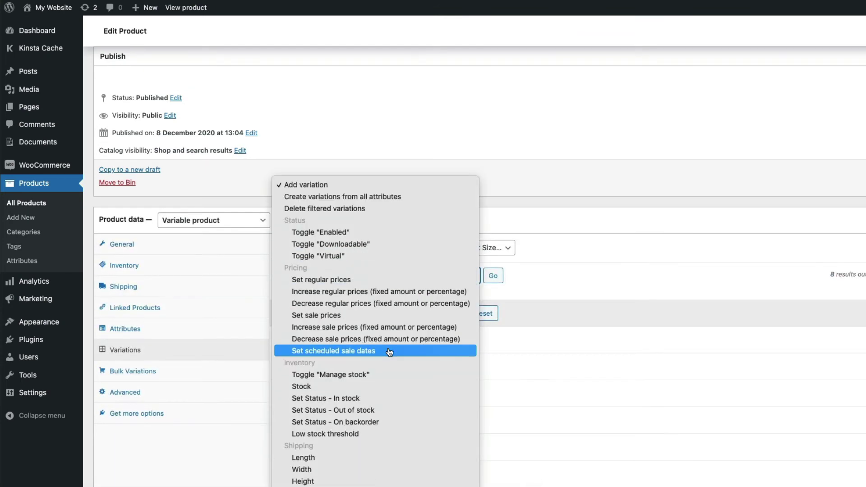
pyautogui.click(350, 481)
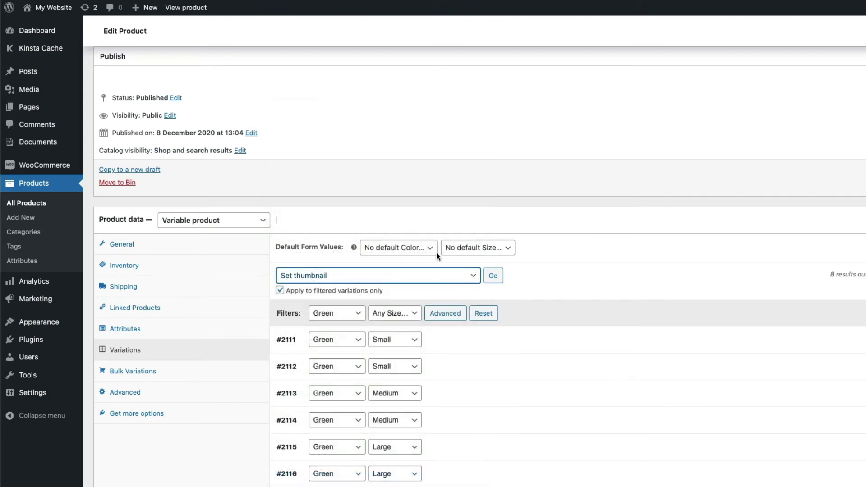
pyautogui.click(493, 277)
pyautogui.scroll(-5, 319, 259)
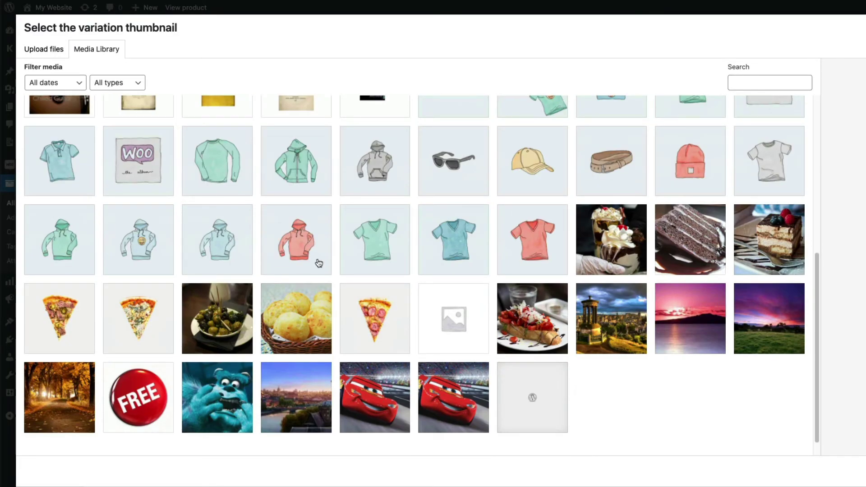
pyautogui.click(304, 175)
pyautogui.click(831, 471)
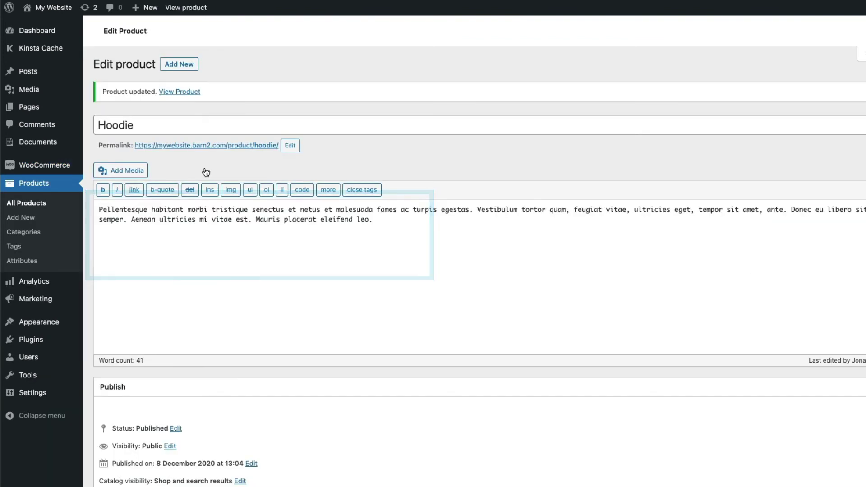
# Create a new custom product attribute named Logo.
pyautogui.scroll(-6, 168, 361)
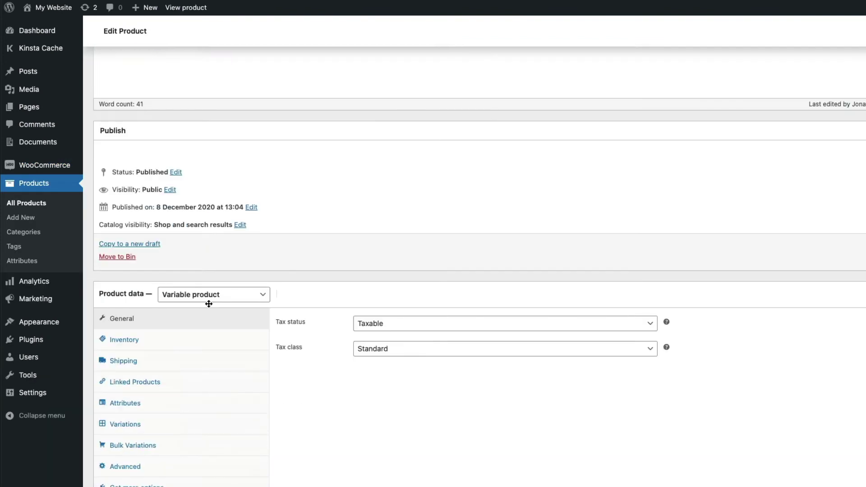
pyautogui.click(138, 378)
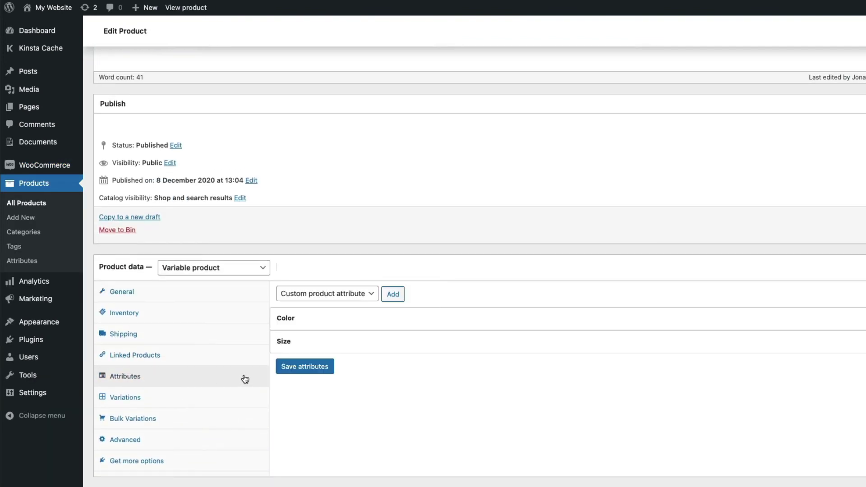
pyautogui.click(401, 297)
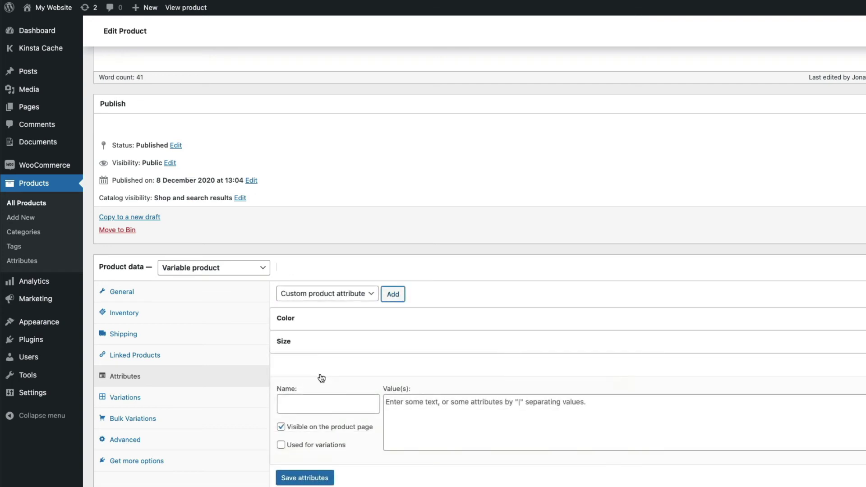
pyautogui.click(301, 404)
pyautogui.write('Logo')
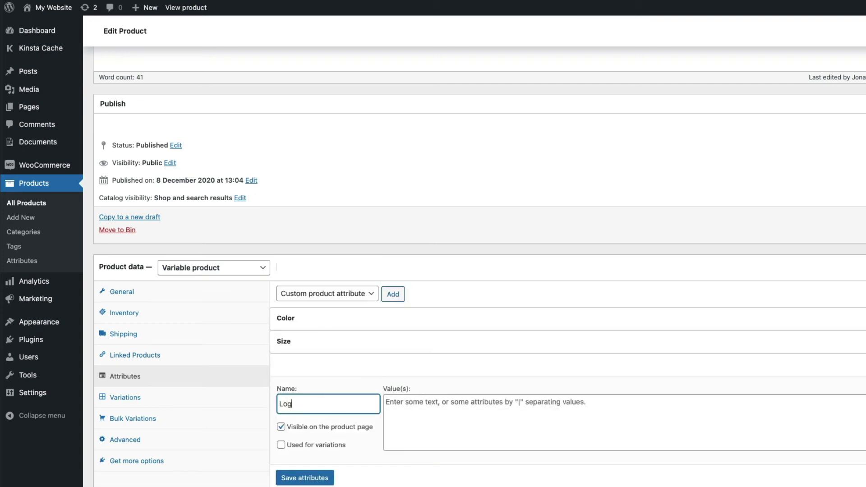
# Give Logo the values Yes | No, enable it for variations, and save the attributes.
pyautogui.click(412, 412)
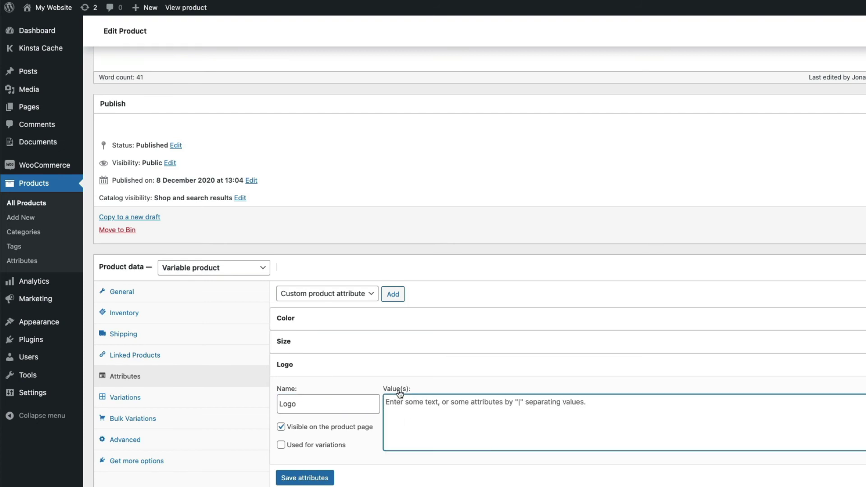
pyautogui.write('Yes | No')
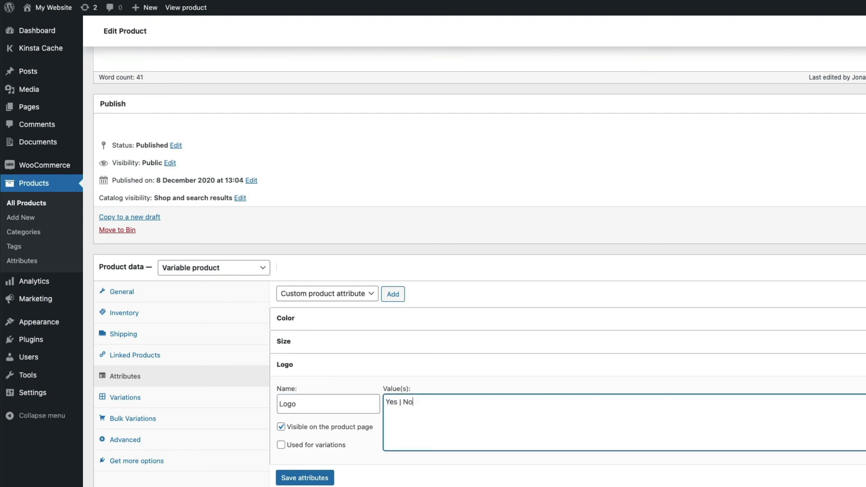
pyautogui.click(307, 447)
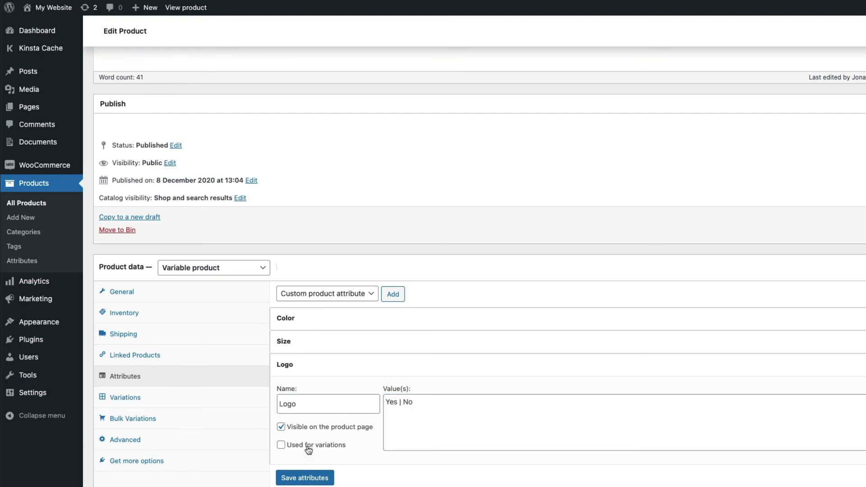
pyautogui.click(302, 478)
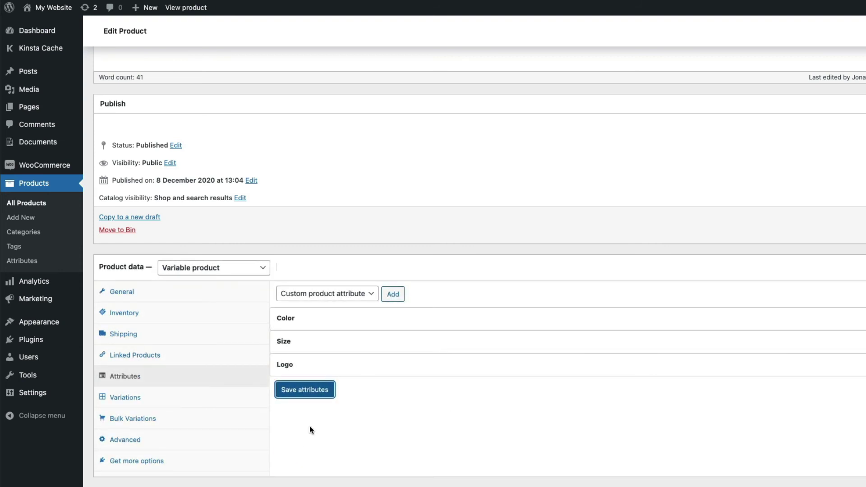
# Filter the Hoodie variations to only those with Logo set to Yes.
pyautogui.click(125, 397)
pyautogui.scroll(-4, 208, 257)
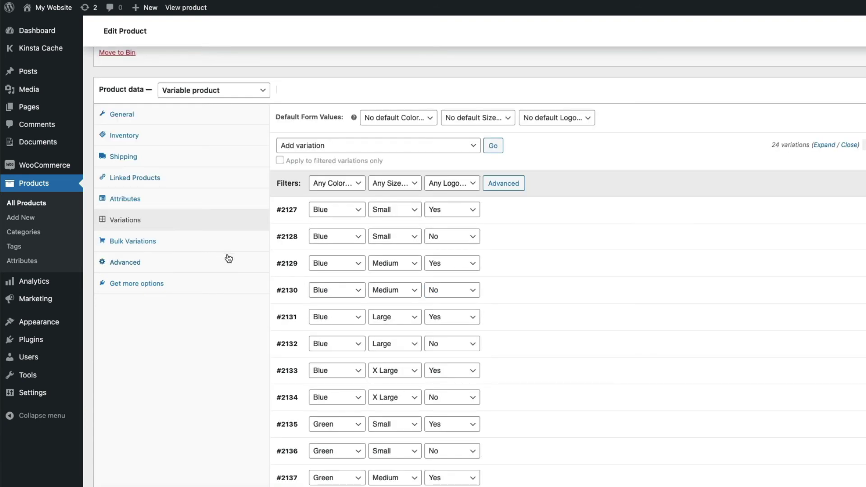
pyautogui.click(450, 183)
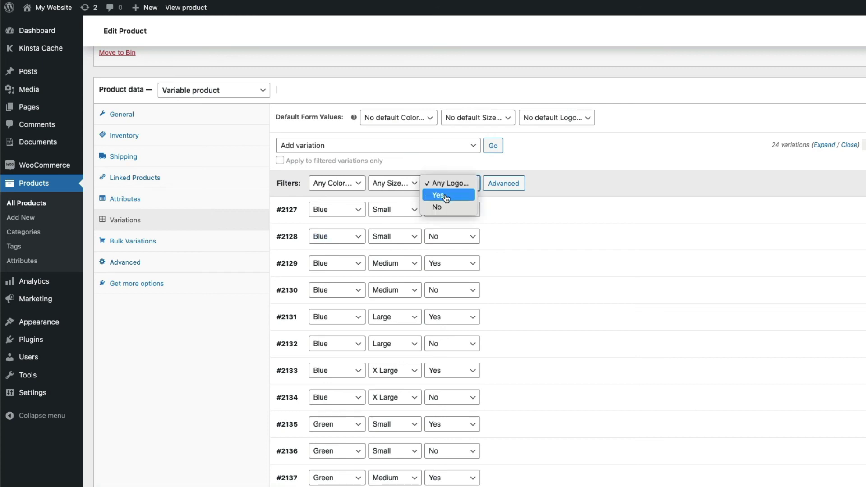
pyautogui.click(447, 196)
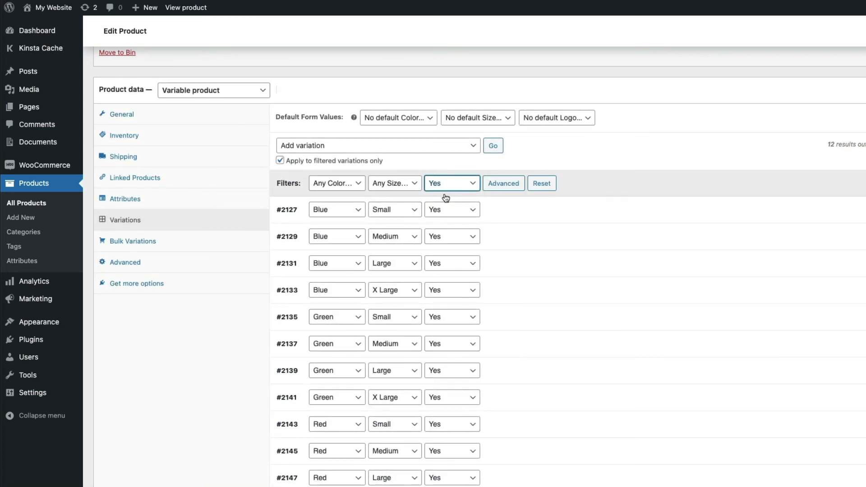
# Bulk-increase the regular prices of the filtered variations by 10%.
pyautogui.click(470, 149)
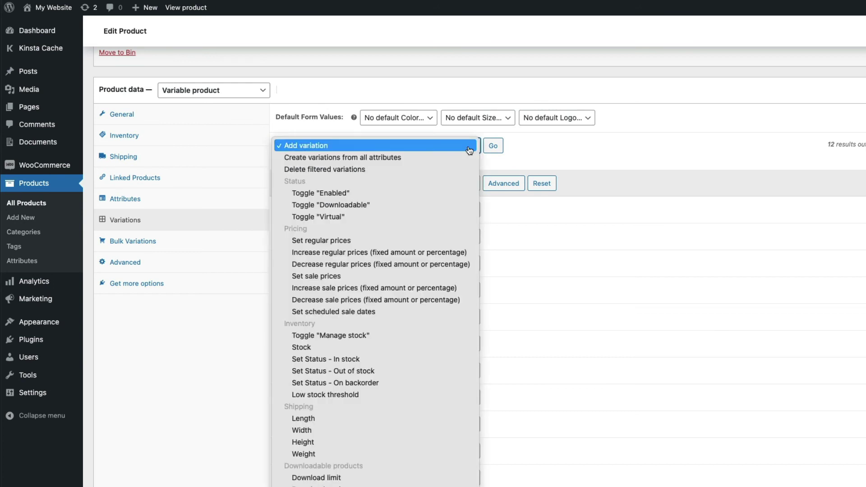
pyautogui.click(339, 257)
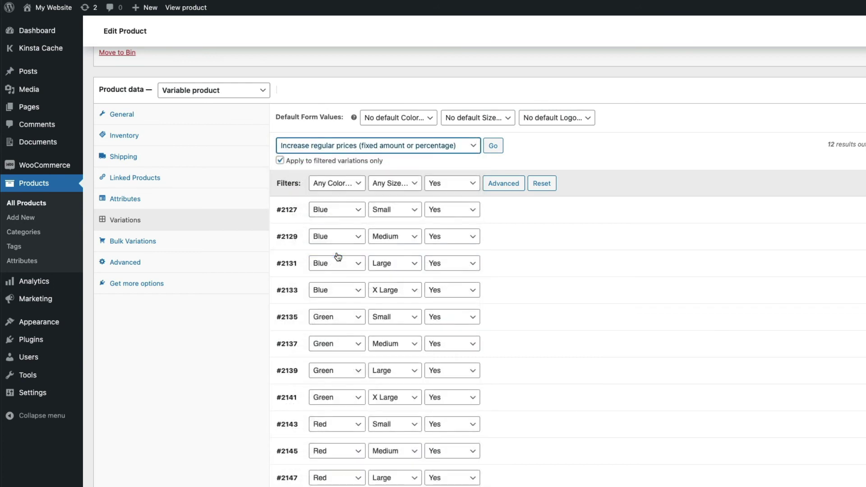
pyautogui.click(492, 147)
pyautogui.write('10')
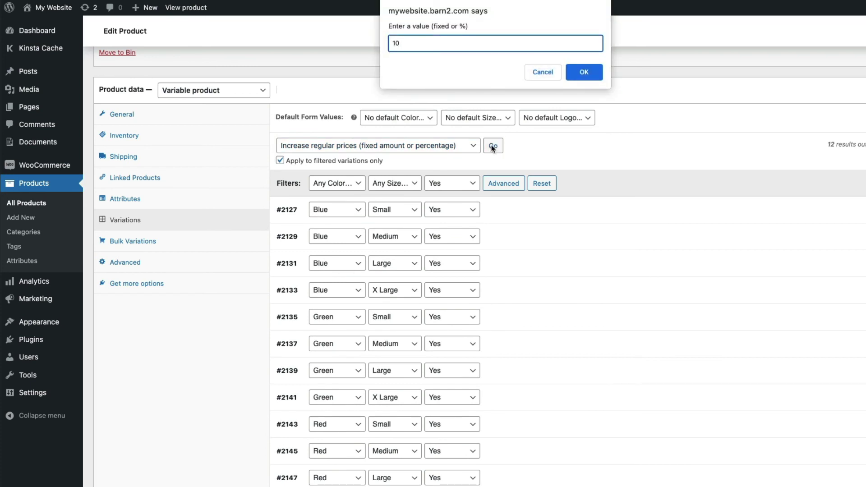
pyautogui.write('%')
# Confirm the 10% price increase, then add Blue Small with a logo.
pyautogui.click(584, 72)
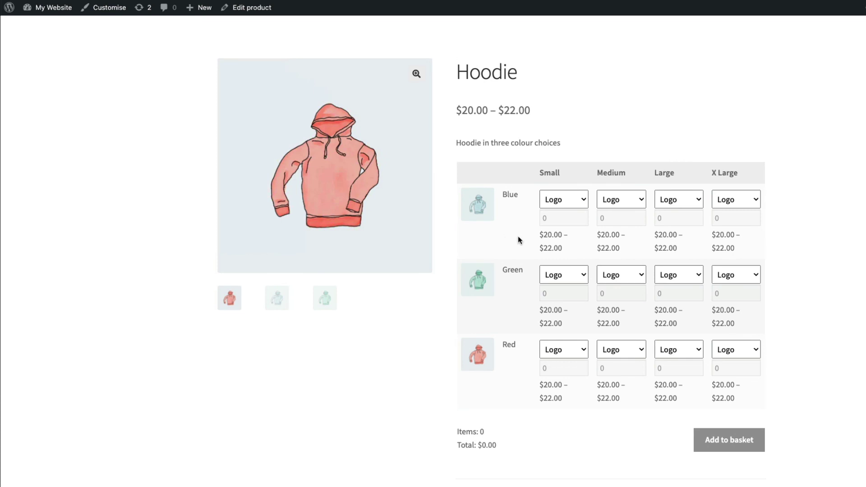
pyautogui.click(584, 201)
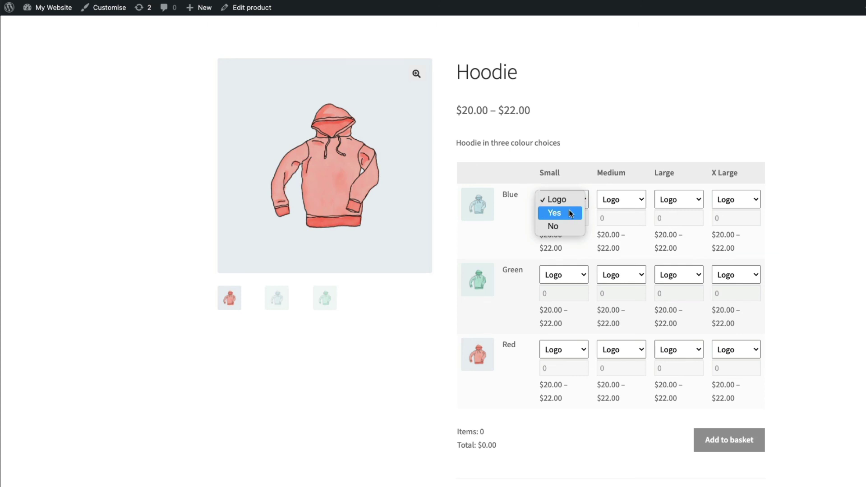
pyautogui.click(567, 212)
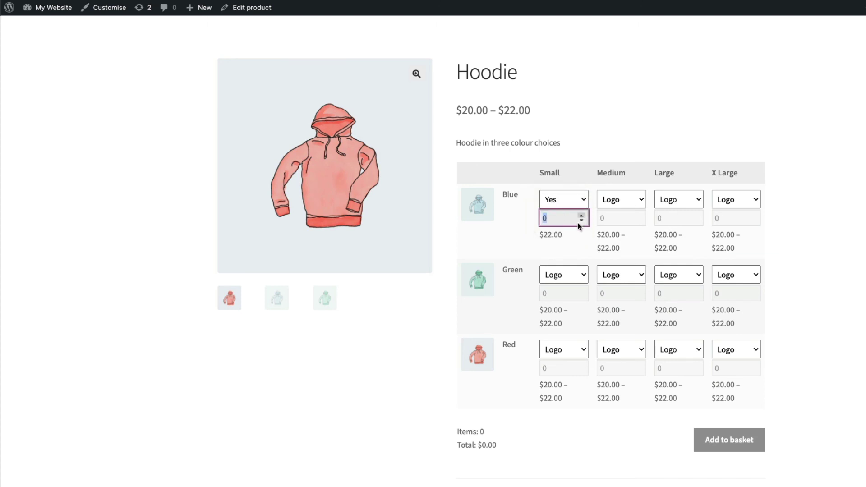
pyautogui.click(582, 217)
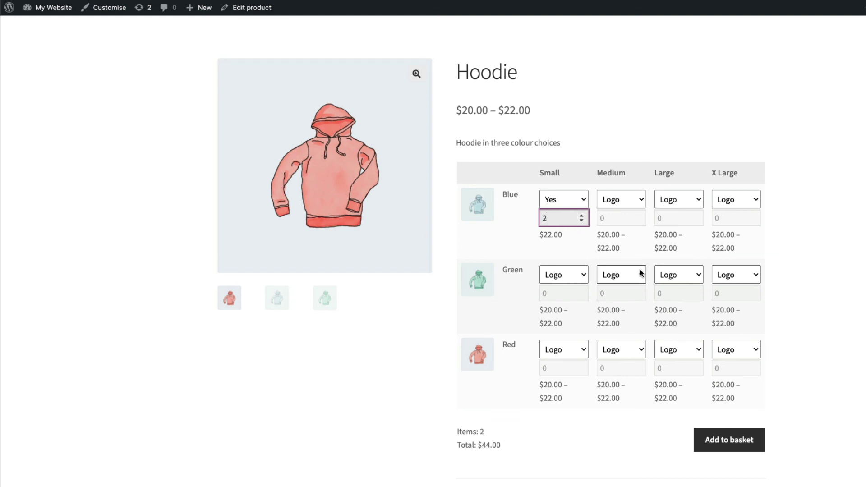
# Order Green Medium with a logo (quantity 1) and Red Large with a logo (quantity 6).
pyautogui.click(604, 275)
pyautogui.click(612, 288)
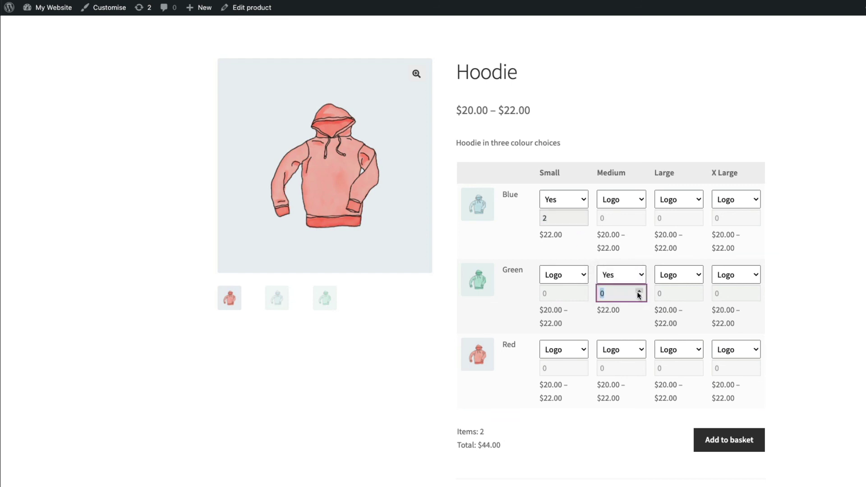
pyautogui.click(639, 291)
pyautogui.click(685, 351)
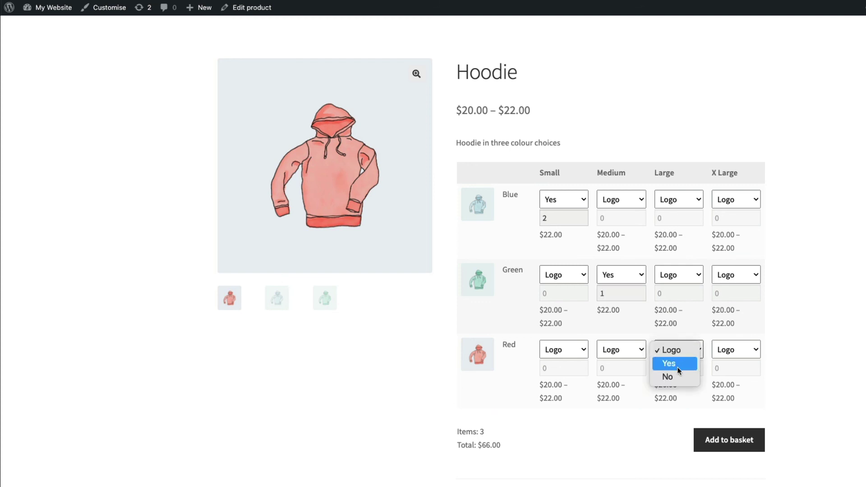
pyautogui.click(686, 363)
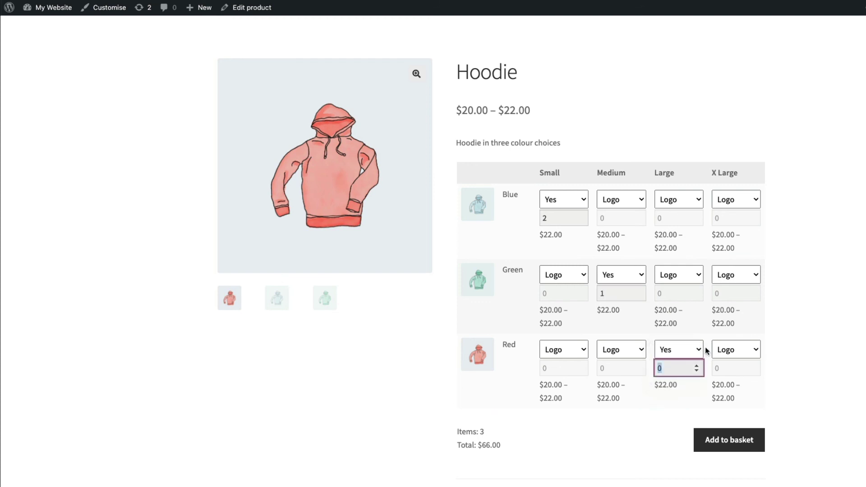
pyautogui.click(698, 365)
pyautogui.click(697, 366)
pyautogui.click(697, 365)
pyautogui.click(698, 366)
pyautogui.click(698, 365)
pyautogui.click(698, 366)
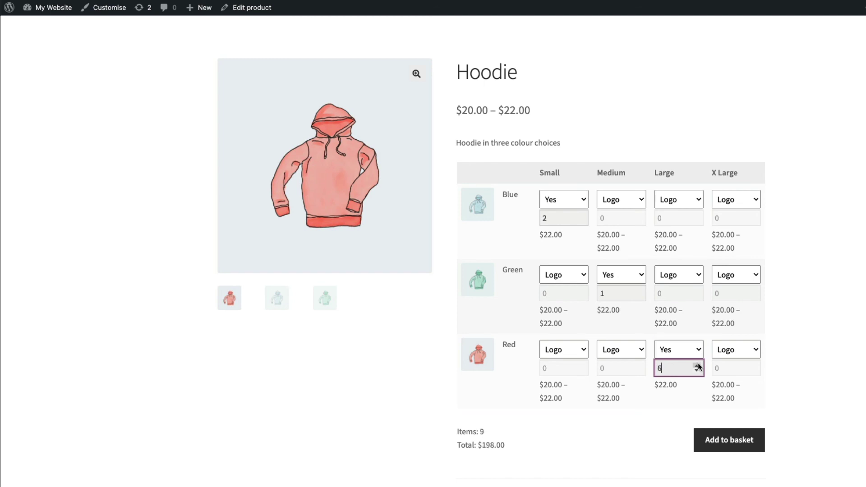
# Order Red X Large without a logo (quantity 3) and Green X Large without a logo (quantity 8).
pyautogui.click(756, 350)
pyautogui.click(742, 377)
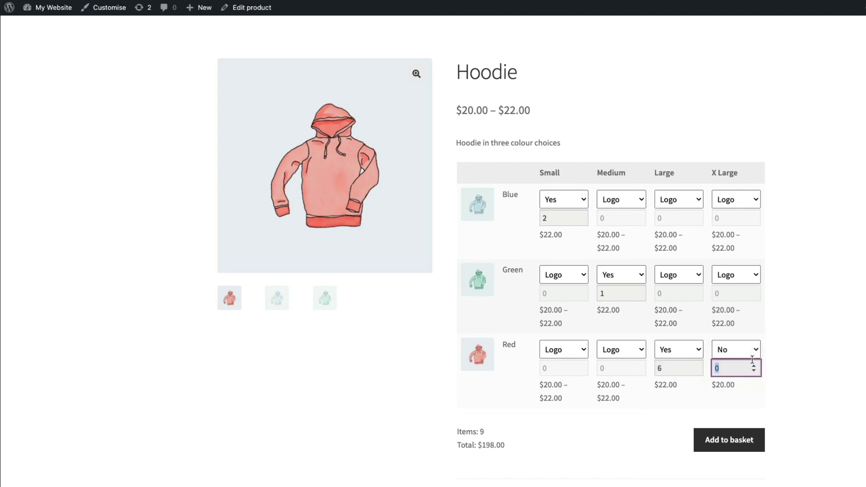
pyautogui.write('3')
pyautogui.click(749, 276)
pyautogui.click(737, 301)
pyautogui.write('6')
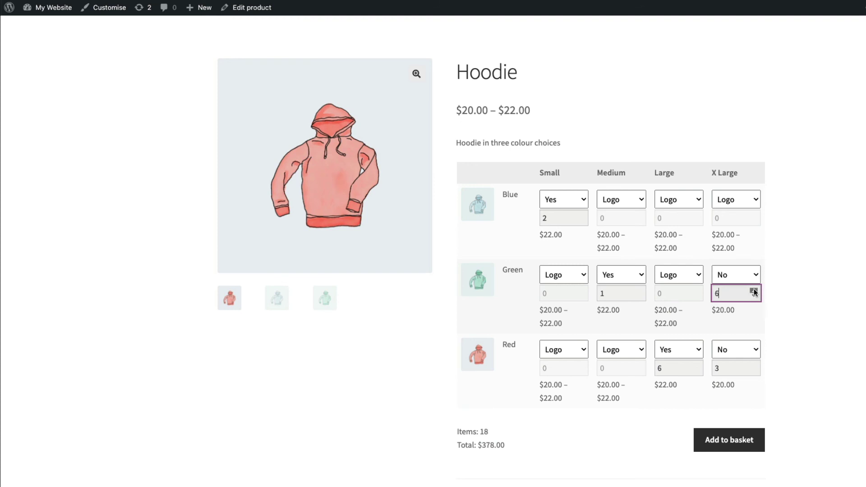
pyautogui.click(755, 291)
pyautogui.click(754, 291)
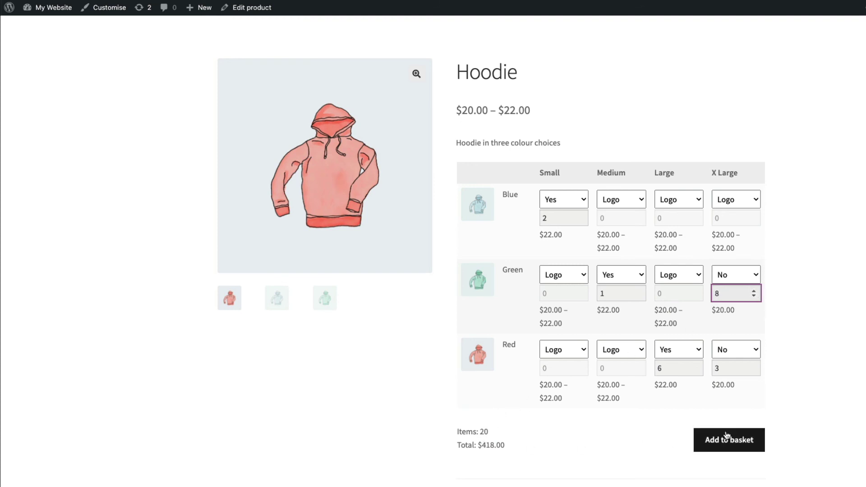